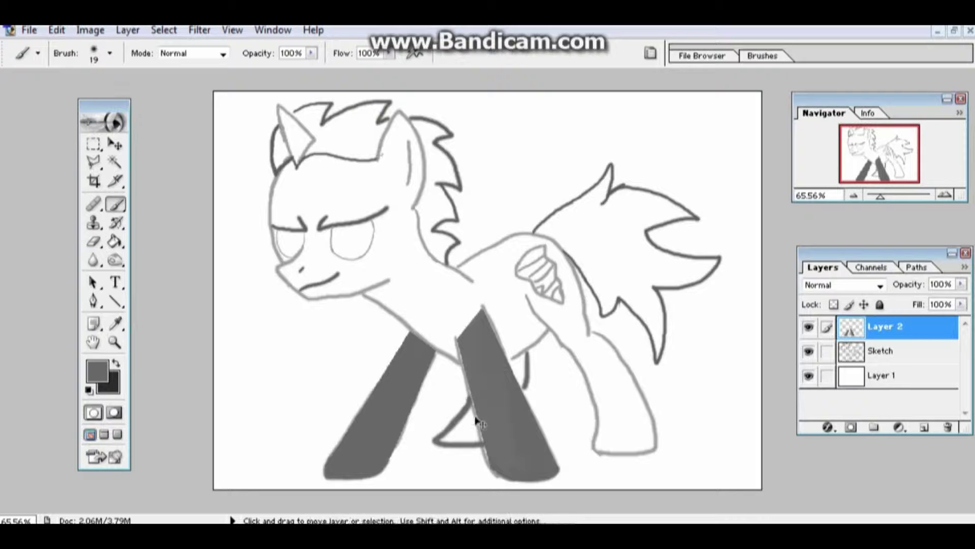
# Trace the outlines of both front legs in dark gray on Layer 2 with a 10 px brush.
pyautogui.hotkey('ctrl', 'alt', '0')
pyautogui.rightClick(480, 422)
pyautogui.write('10')
pyautogui.press('Return')
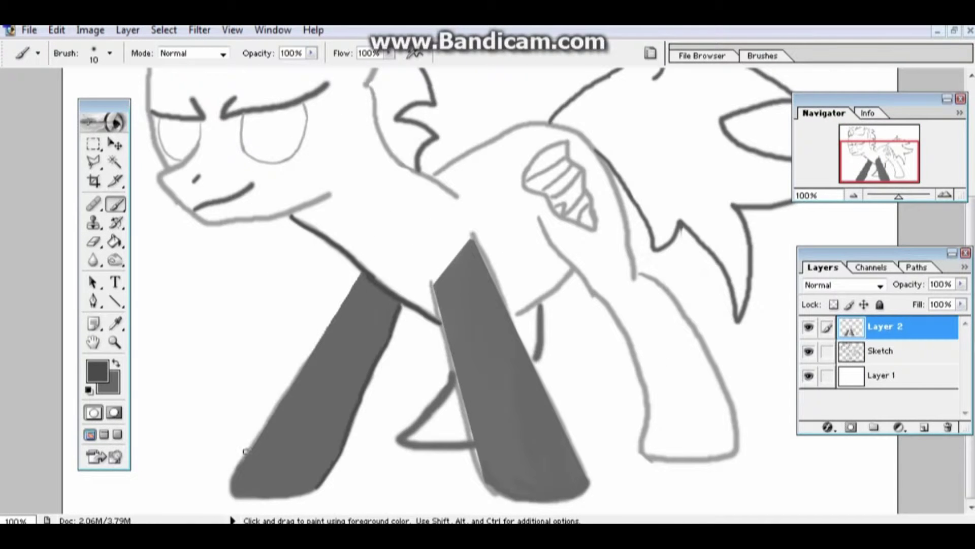
pyautogui.moveTo(246, 451); pyautogui.dragTo(265, 492)
pyautogui.scroll(1, 432, 290)
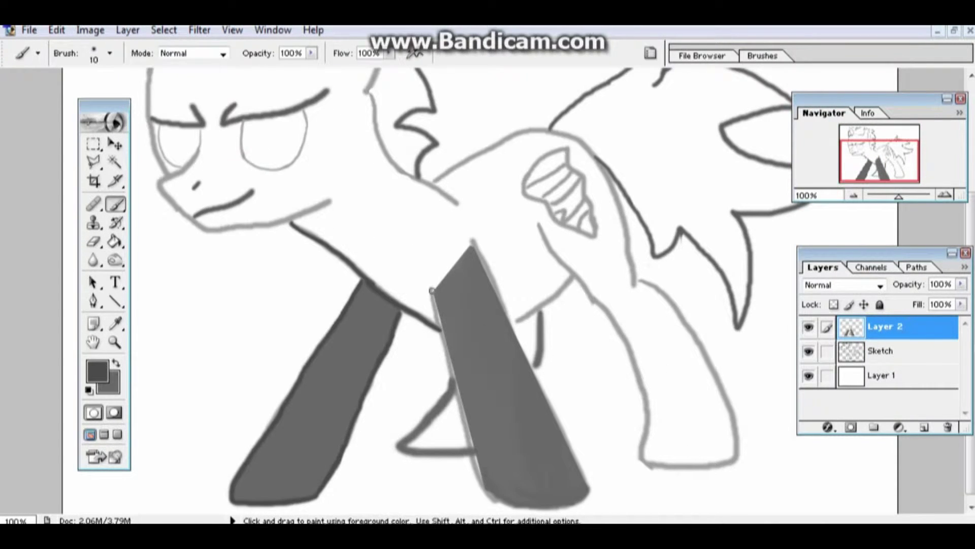
pyautogui.press('l')
pyautogui.press('b')
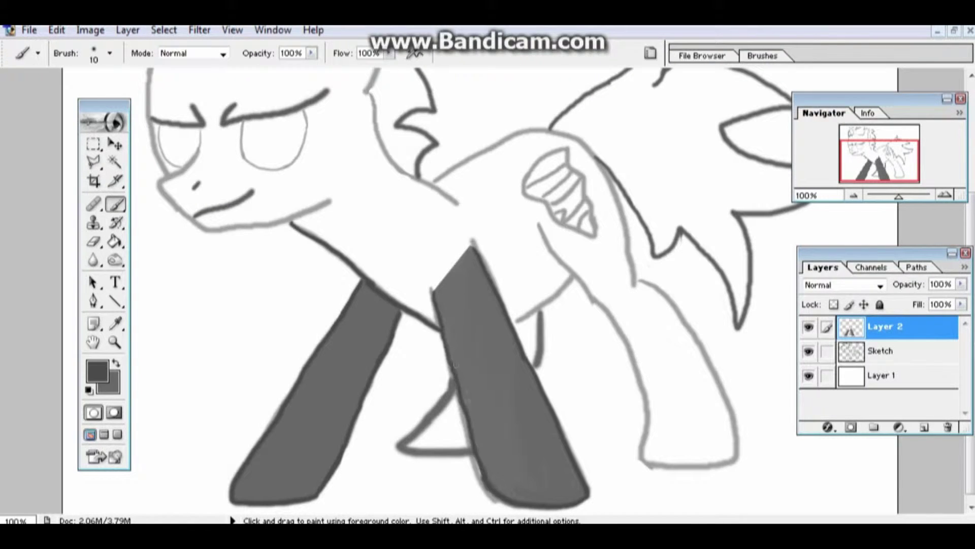
# Erase the rough edges of the far hind leg and trace the belly and near hind leg in dark gray.
pyautogui.press('e')
pyautogui.moveTo(445, 366); pyautogui.dragTo(406, 442)
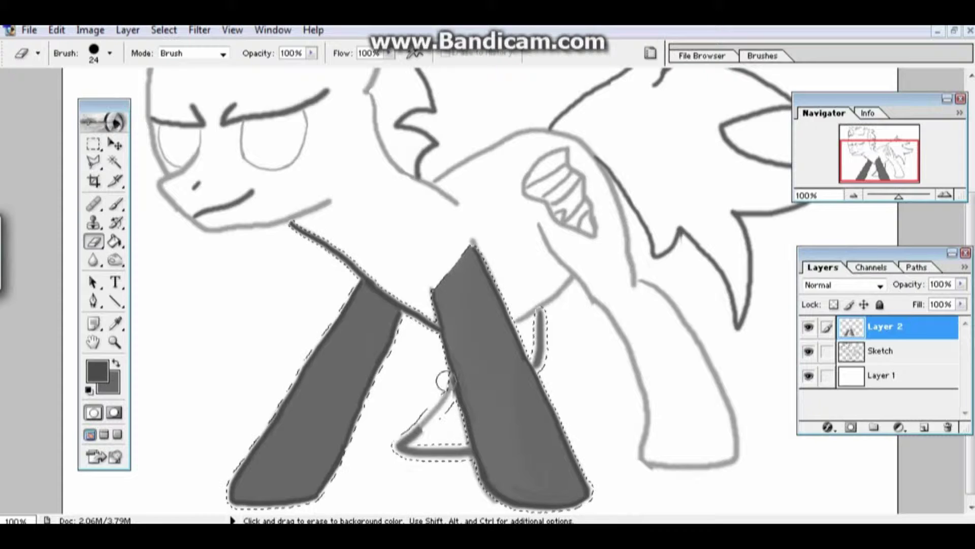
pyautogui.hotkey('shift', 'e')
pyautogui.press('b')
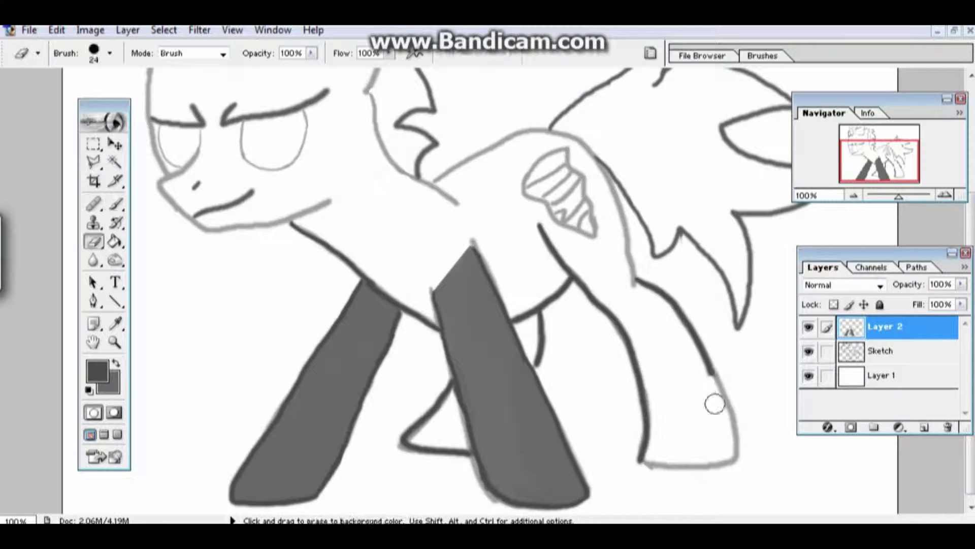
# Trace the ear, neck, back, muzzle and jaw of the pony in dark gray over the sketch lines.
pyautogui.scroll(6, 373, 175)
pyautogui.moveTo(347, 96); pyautogui.dragTo(366, 246)
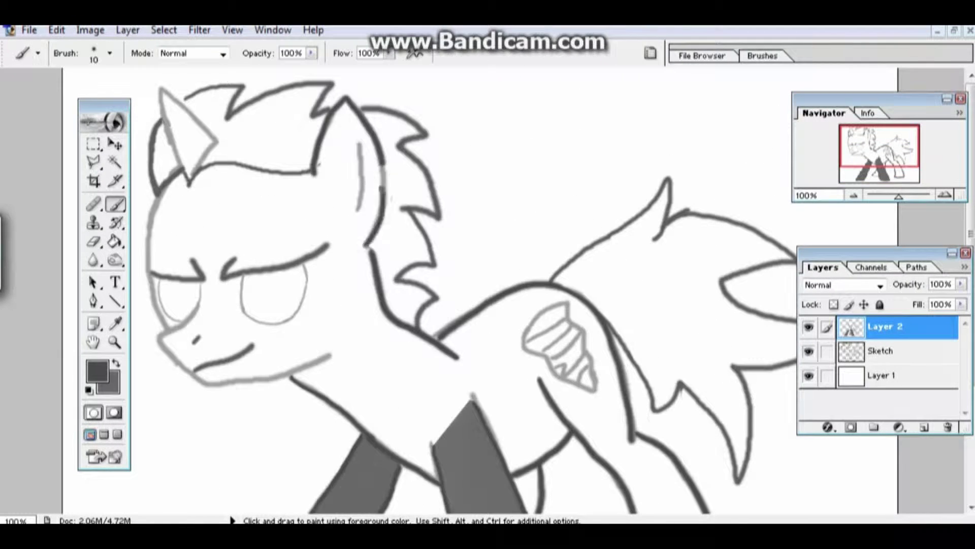
pyautogui.moveTo(200, 310); pyautogui.dragTo(330, 355)
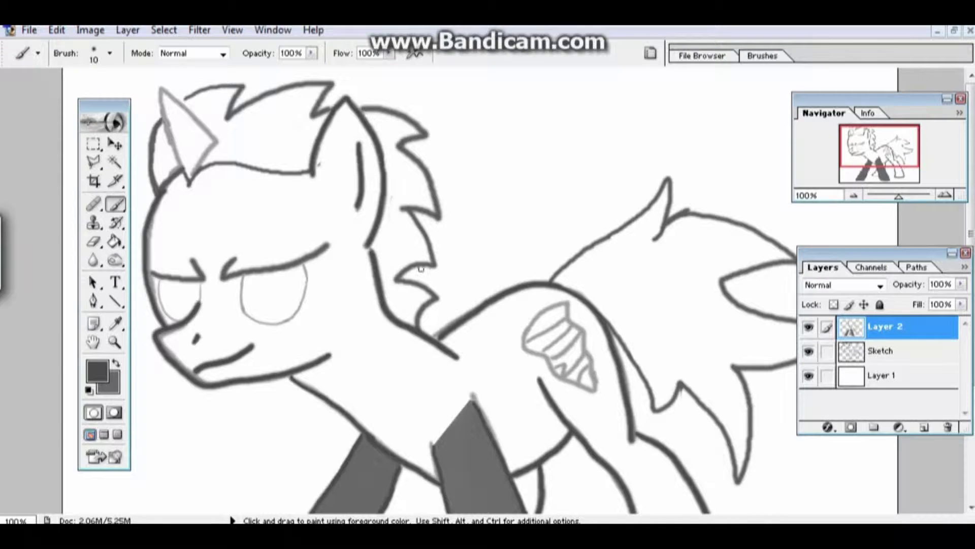
# Fill the pony's head, body and hind legs with gray on Layer 2, leaving the eyes and flank mark unpainted.
pyautogui.scroll(-3, 421, 268)
pyautogui.press('w')
pyautogui.click(304, 396)
pyautogui.click(881, 351)
pyautogui.press('b')
pyautogui.rightClick(406, 325)
pyautogui.moveTo(421, 355); pyautogui.dragTo(457, 355)
pyautogui.moveTo(214, 153)
pyautogui.mouseDown()
pyautogui.moveTo(488, 450)
pyautogui.moveTo(616, 436)
pyautogui.mouseUp()
pyautogui.click(894, 327)
pyautogui.press('w')
pyautogui.hotkey('ctrl', 'd')
# Cover the white gaps along the near front leg and the far hind leg's hoof with an 8 px brush.
pyautogui.press('b')
pyautogui.hotkey('ctrl', '+')
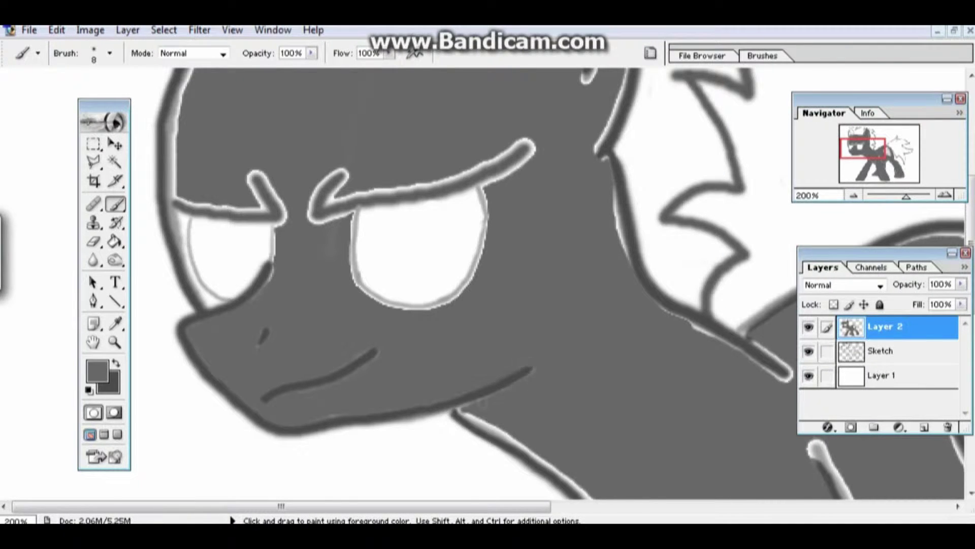
pyautogui.scroll(-3, 523, 285)
pyautogui.hscroll(3, 524, 284)
pyautogui.scroll(-3, 523, 284)
pyautogui.hscroll(3, 523, 285)
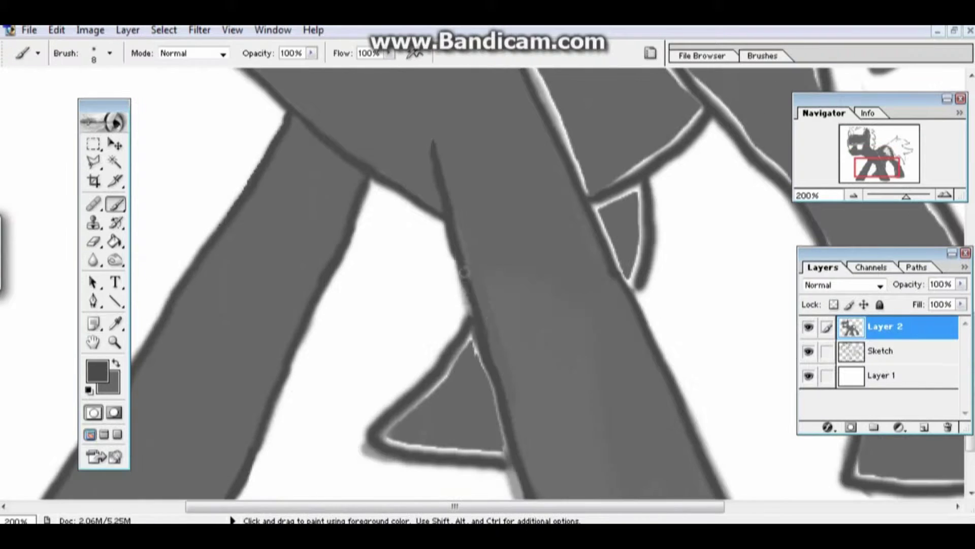
pyautogui.keyDown('alt'); pyautogui.click(486, 317); pyautogui.keyUp('alt')
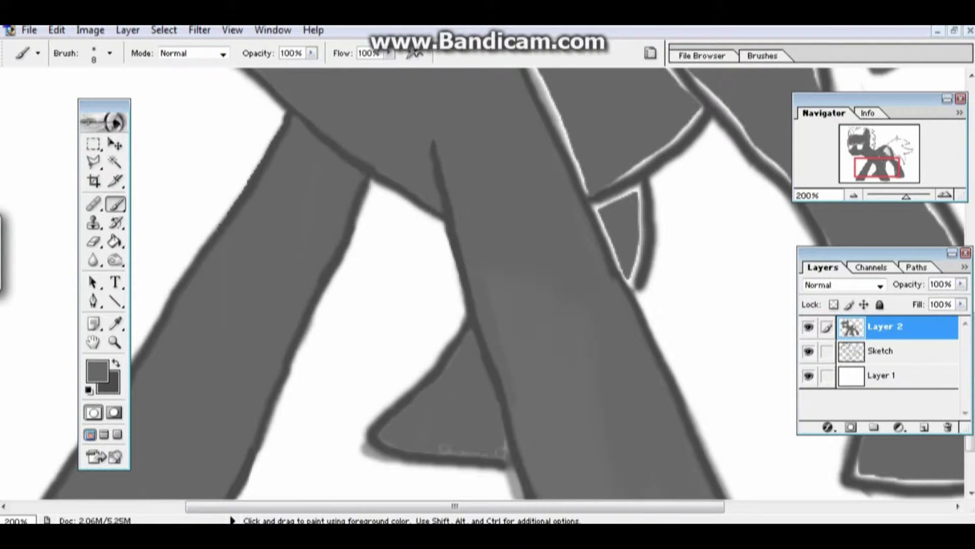
# Fill the white gaps along the near hind leg and clean up the outline at its hoof.
pyautogui.scroll(3, 392, 184)
pyautogui.hscroll(3, 393, 184)
pyautogui.scroll(2, 456, 319)
pyautogui.hscroll(3, 456, 319)
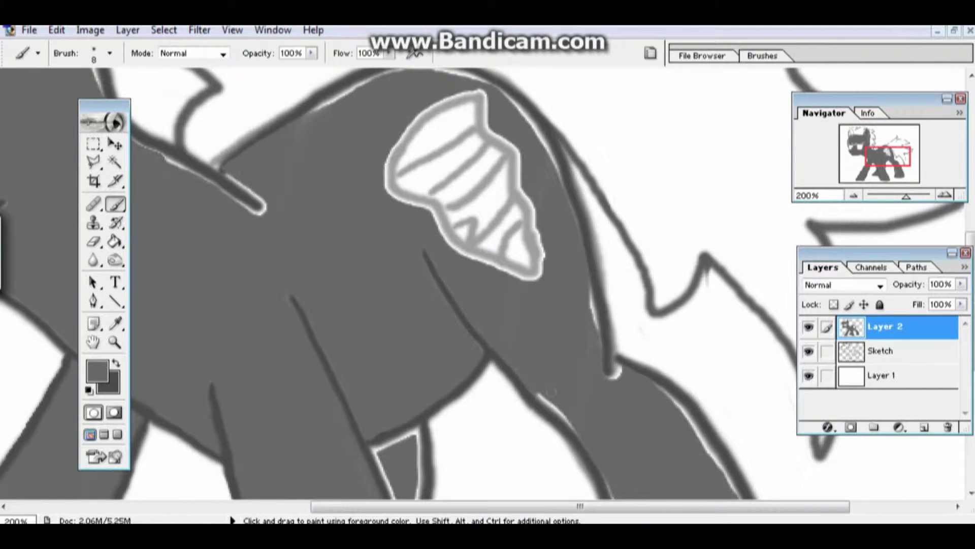
pyautogui.scroll(-3, 471, 343)
pyautogui.scroll(-2, 452, 298)
pyautogui.press('e')
pyautogui.scroll(-1, 529, 445)
pyautogui.press('b')
pyautogui.moveTo(457, 432); pyautogui.dragTo(643, 431)
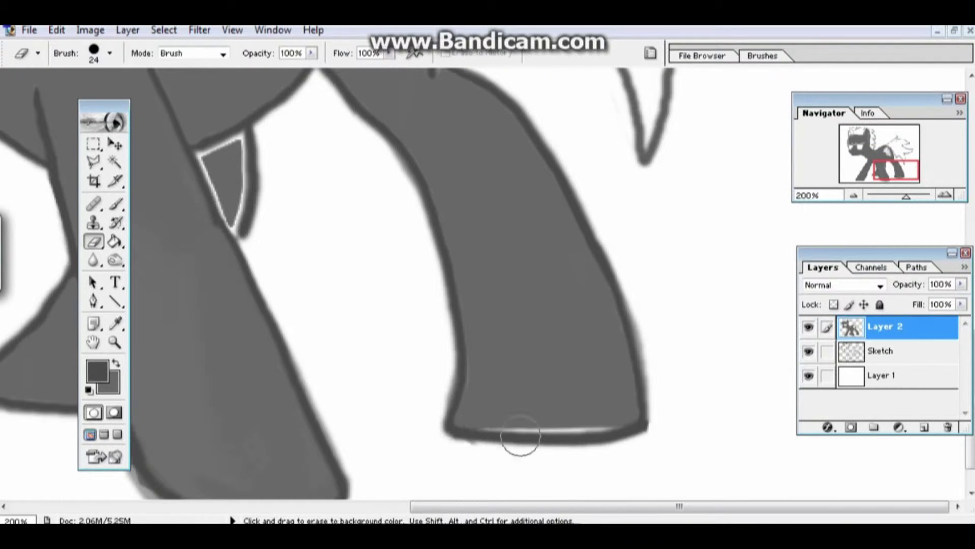
# Paint over the white gaps along the pony's back, rump and shoulder line with the body gray.
pyautogui.scroll(4, 496, 307)
pyautogui.hscroll(-2, 496, 307)
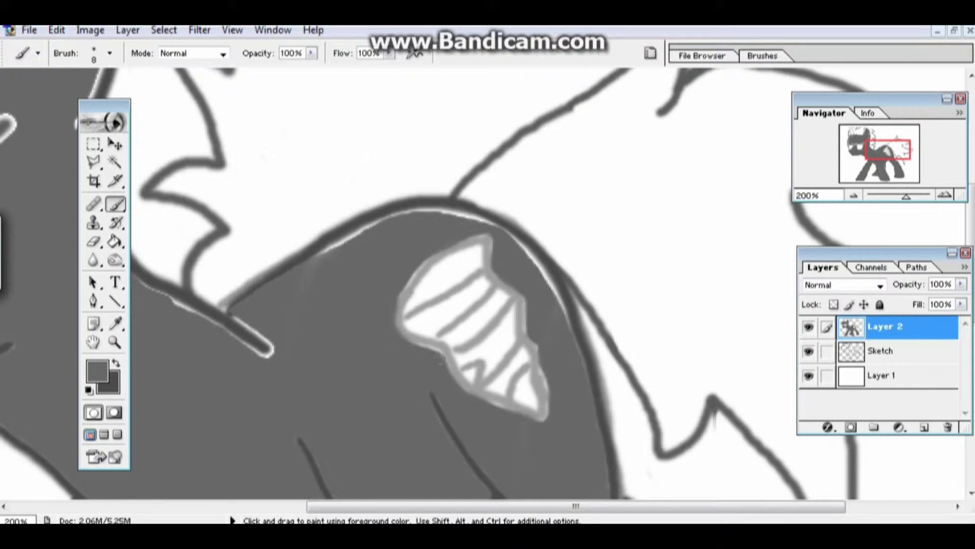
pyautogui.hscroll(-2, 417, 349)
pyautogui.scroll(1, 417, 349)
pyautogui.hscroll(5, 382, 300)
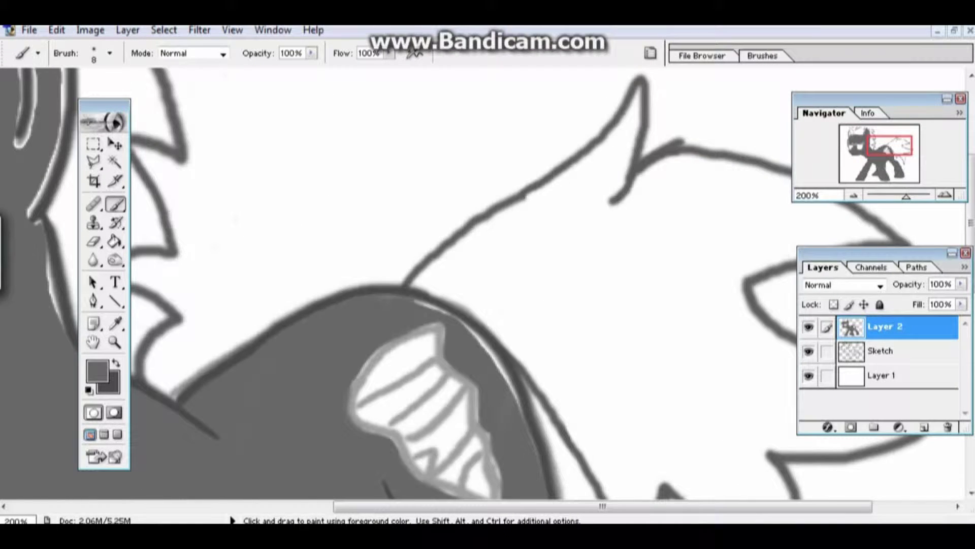
pyautogui.scroll(-2, 450, 349)
pyautogui.scroll(-4, 440, 318)
pyautogui.hscroll(-5, 440, 319)
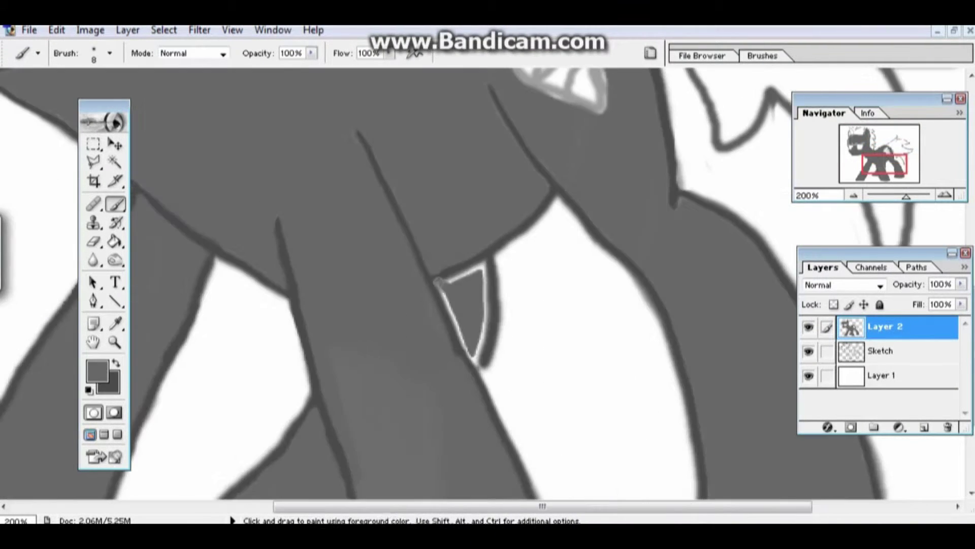
# Paint both eyebrows solid black on the Face layer with a 9 px brush.
pyautogui.scroll(3, 492, 367)
pyautogui.hscroll(-10, 336, 300)
pyautogui.rightClick(342, 327)
pyautogui.moveTo(312, 364); pyautogui.dragTo(523, 301)
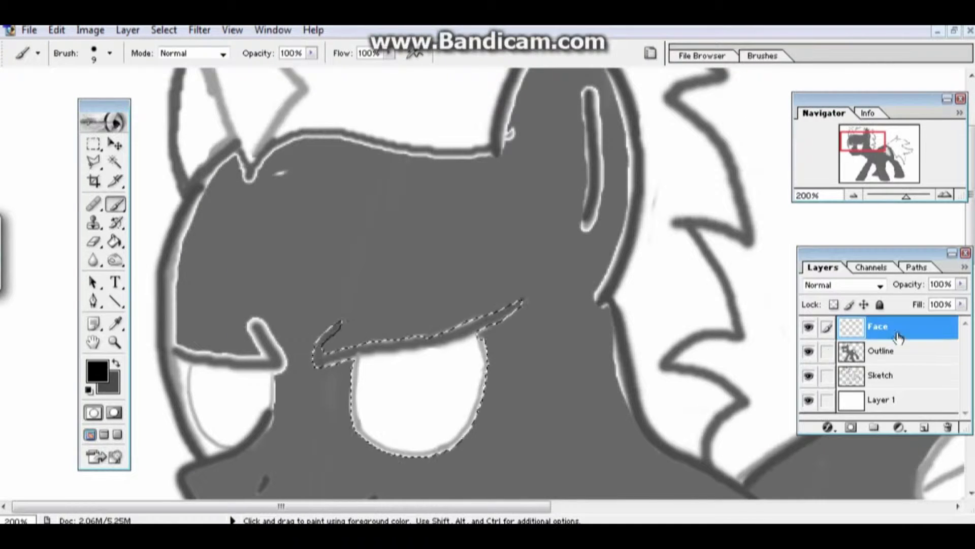
pyautogui.click(884, 351)
pyautogui.moveTo(175, 350); pyautogui.dragTo(282, 361)
# Cover the white gaps around the forehead, ear and neck on the Outline layer and redraw the inner ear line.
pyautogui.moveTo(173, 325); pyautogui.dragTo(204, 189)
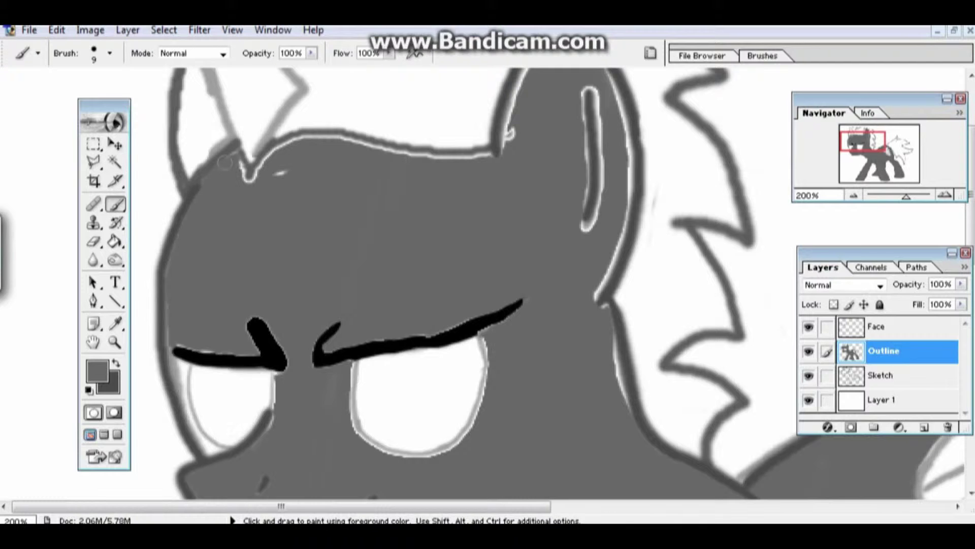
pyautogui.scroll(3, 487, 284)
pyautogui.hscroll(1, 488, 285)
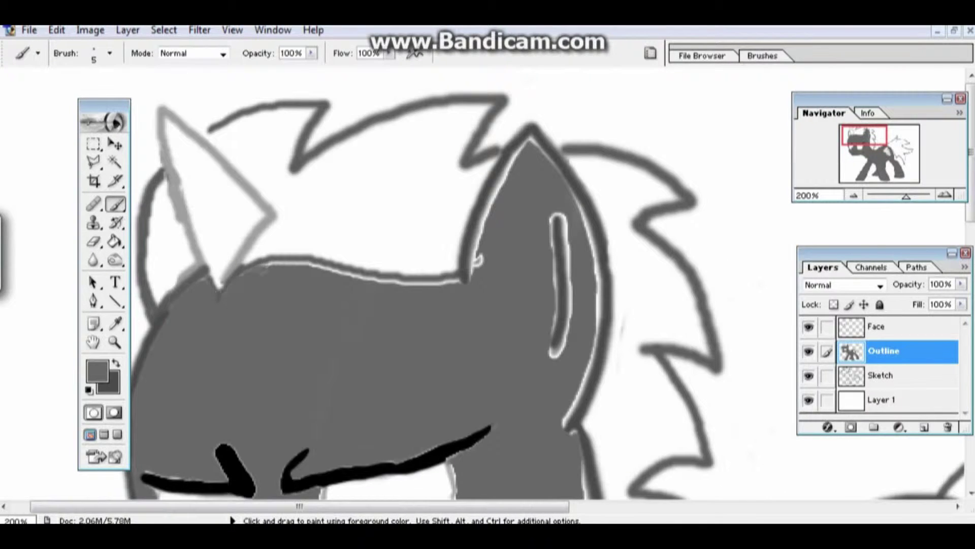
pyautogui.hscroll(3, 468, 199)
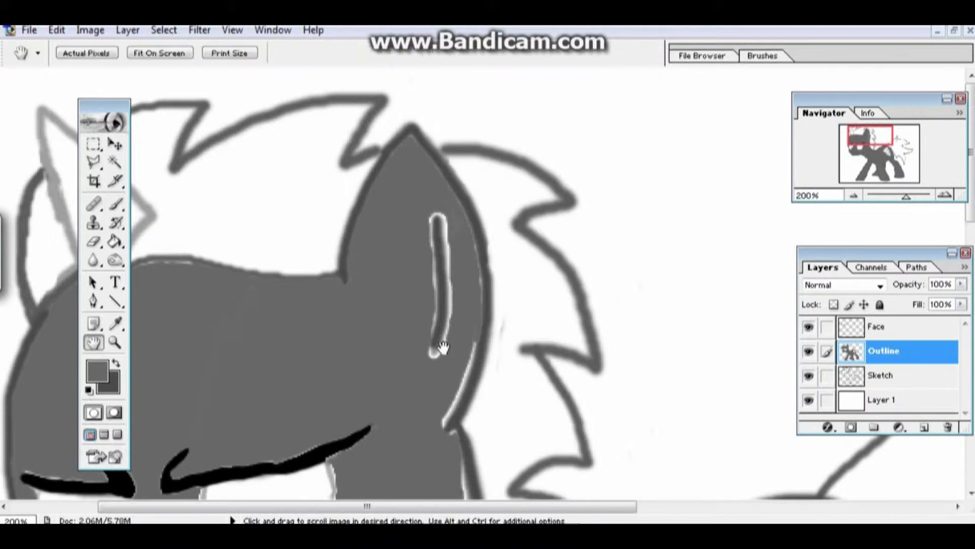
pyautogui.scroll(-2, 467, 200)
pyautogui.hotkey('ctrl', 'd')
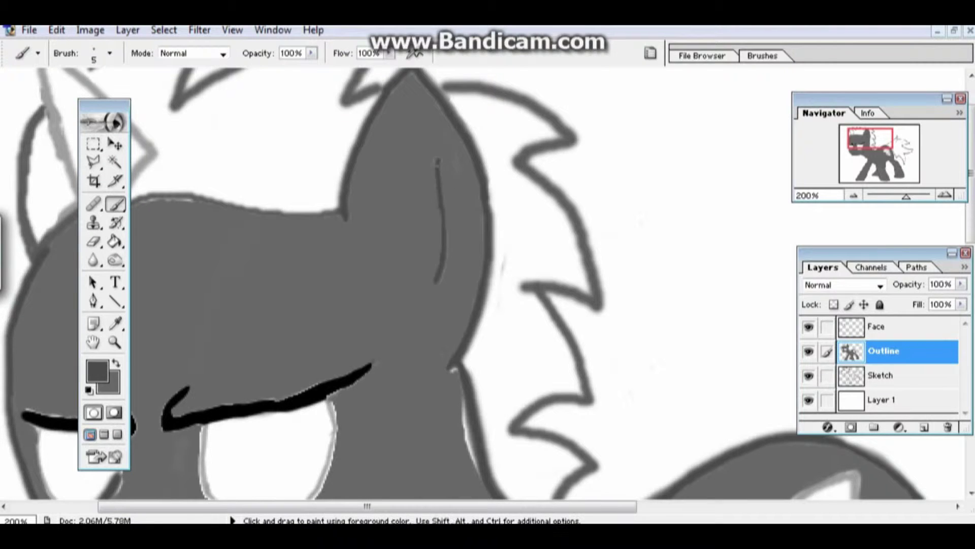
pyautogui.moveTo(555, 406); pyautogui.dragTo(540, 263)
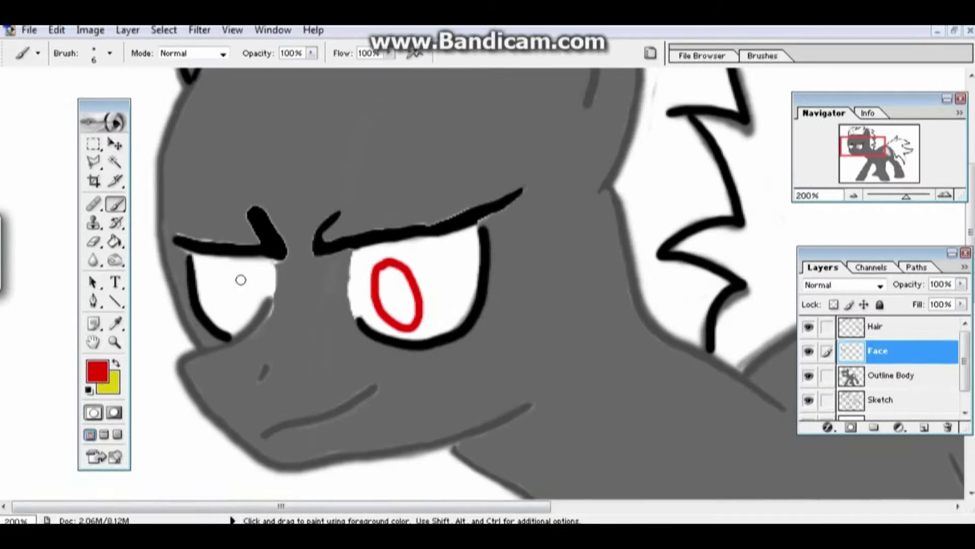
# Fill both pupils with red and the surrounding eye areas with yellow, using a 3 px brush for the narrow parts.
pyautogui.moveTo(241, 280); pyautogui.dragTo(237, 313)
pyautogui.moveTo(391, 274); pyautogui.dragTo(387, 299)
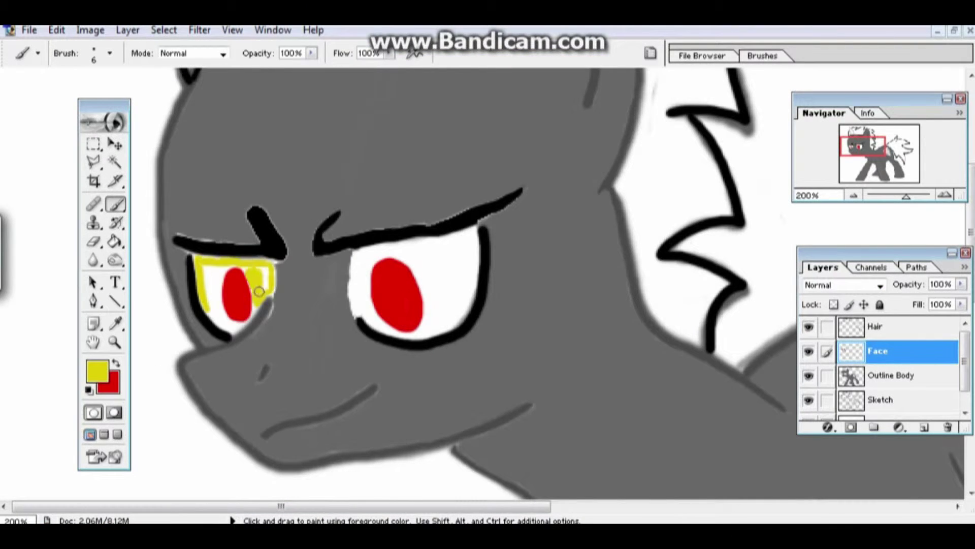
pyautogui.rightClick(239, 321)
pyautogui.write('3')
pyautogui.press('Return')
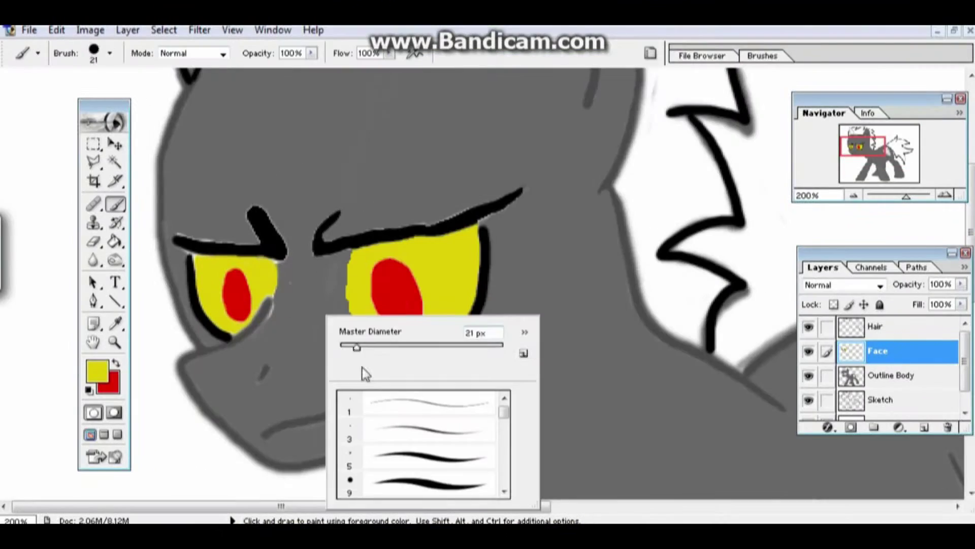
# Paint a brown 6F6039 shadow rim around the larger eye with a 7 px brush.
pyautogui.write('7')
pyautogui.press('Return')
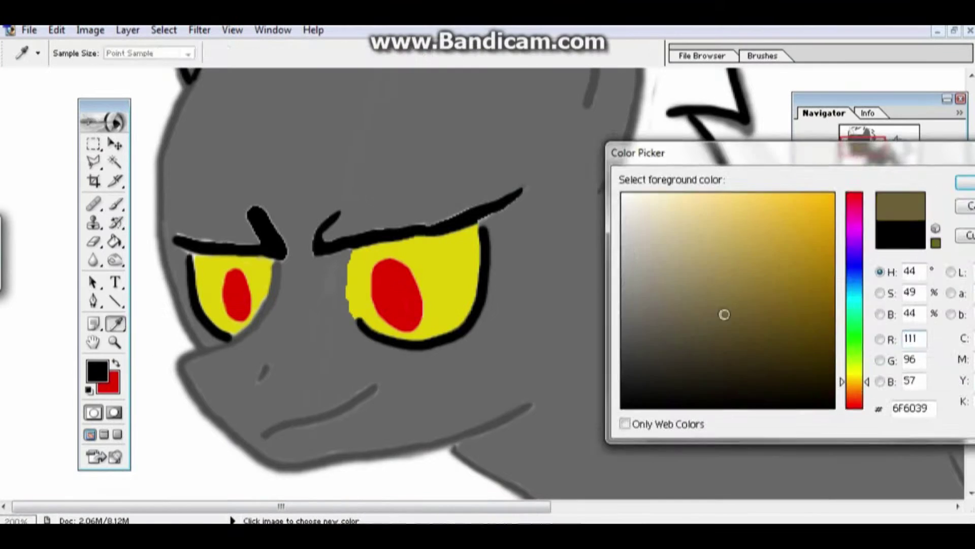
pyautogui.keyDown('alt'); pyautogui.click(343, 321); pyautogui.keyUp('alt')
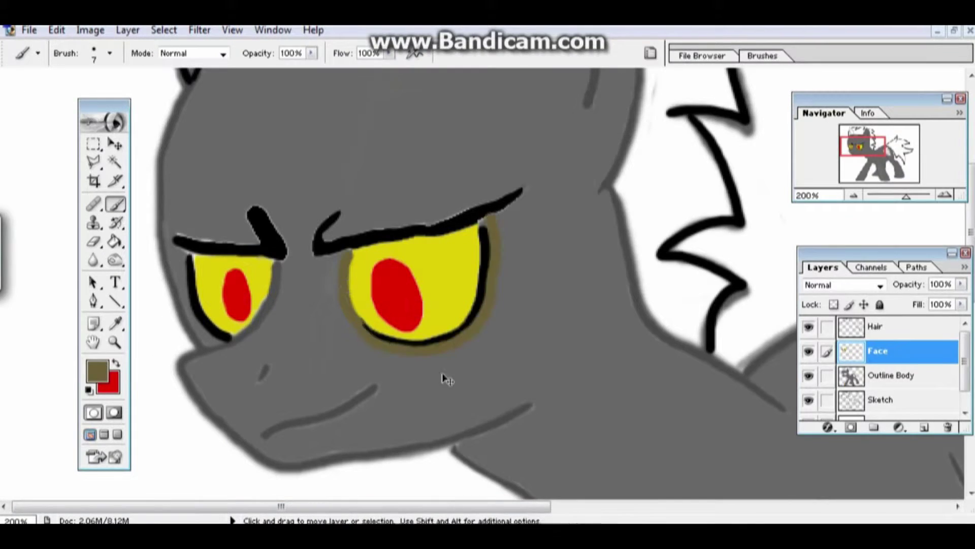
pyautogui.moveTo(446, 379)
pyautogui.mouseDown()
pyautogui.moveTo(490, 284)
pyautogui.moveTo(487, 219)
pyautogui.mouseUp()
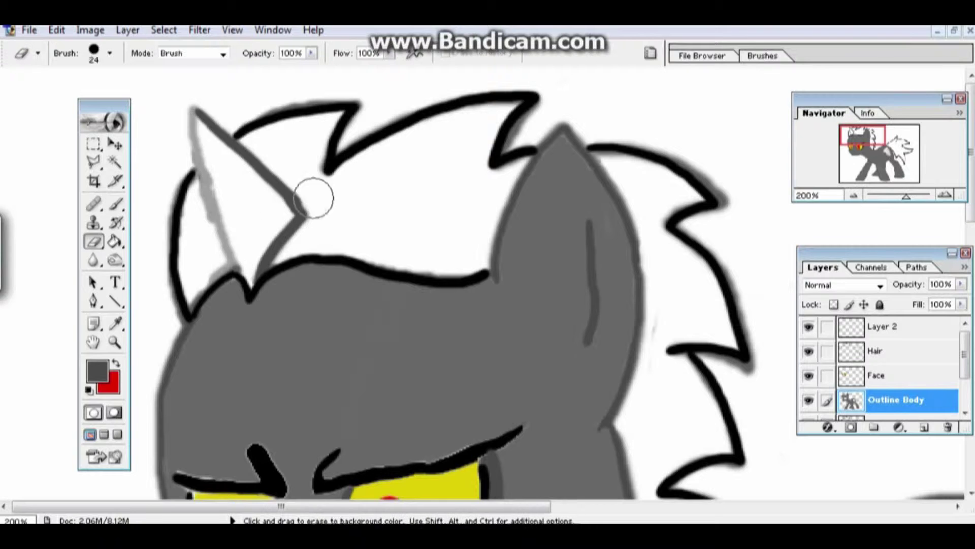
# Complete the horn's outline in dark gray along its front edge on the Outline Body layer.
pyautogui.press('w')
pyautogui.click(313, 198)
pyautogui.hotkey('ctrl', 'd')
pyautogui.press('b')
pyautogui.moveTo(193, 109); pyautogui.dragTo(232, 247)
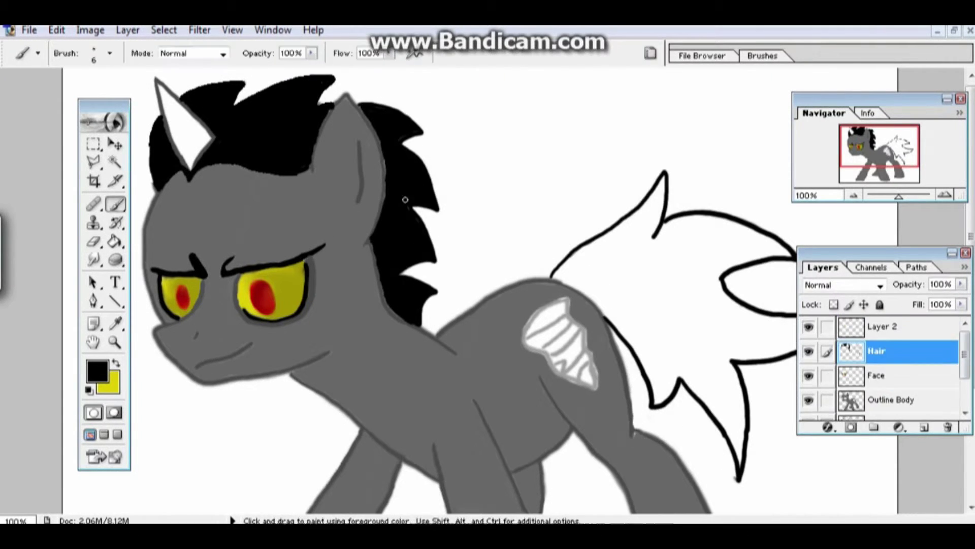
# Fill the whole tail with black on the Hair layer with an 18 px brush.
pyautogui.keyDown('alt'); pyautogui.click(330, 103); pyautogui.keyUp('alt')
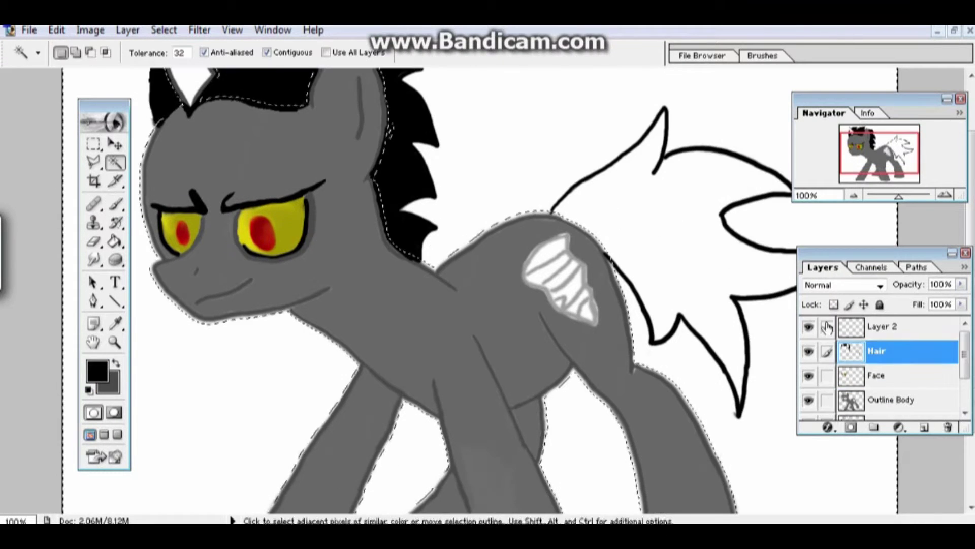
pyautogui.press('b')
pyautogui.moveTo(553, 213)
pyautogui.mouseDown()
pyautogui.moveTo(663, 114)
pyautogui.moveTo(752, 213)
pyautogui.mouseUp()
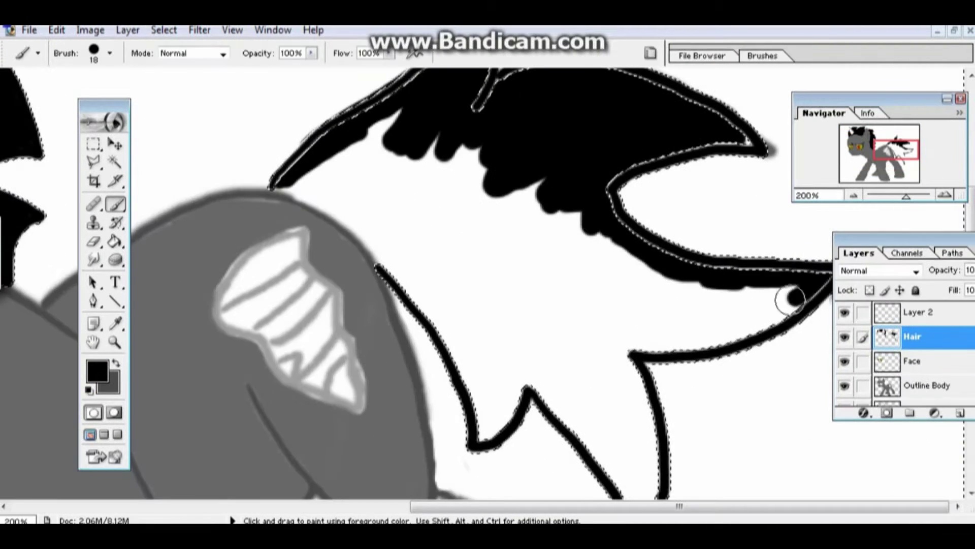
pyautogui.moveTo(791, 294)
pyautogui.mouseDown()
pyautogui.moveTo(468, 398)
pyautogui.moveTo(629, 306)
pyautogui.moveTo(584, 406)
pyautogui.mouseUp()
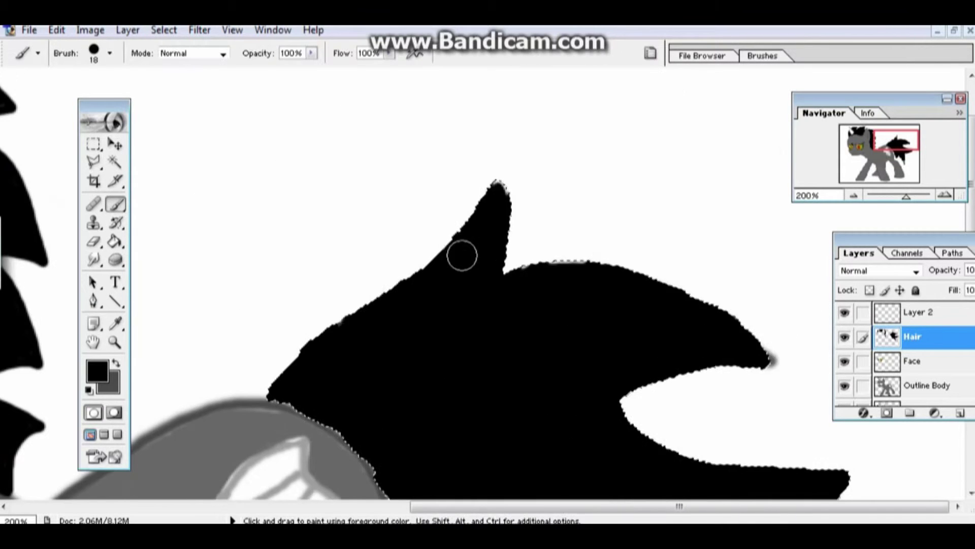
pyautogui.moveTo(461, 255); pyautogui.dragTo(735, 348)
pyautogui.hotkey('ctrl', '0')
pyautogui.rightClick(552, 243)
pyautogui.press('Escape')
# Fill the horn with gray and add darker curved stripes across it on the Horn layer.
pyautogui.press('e')
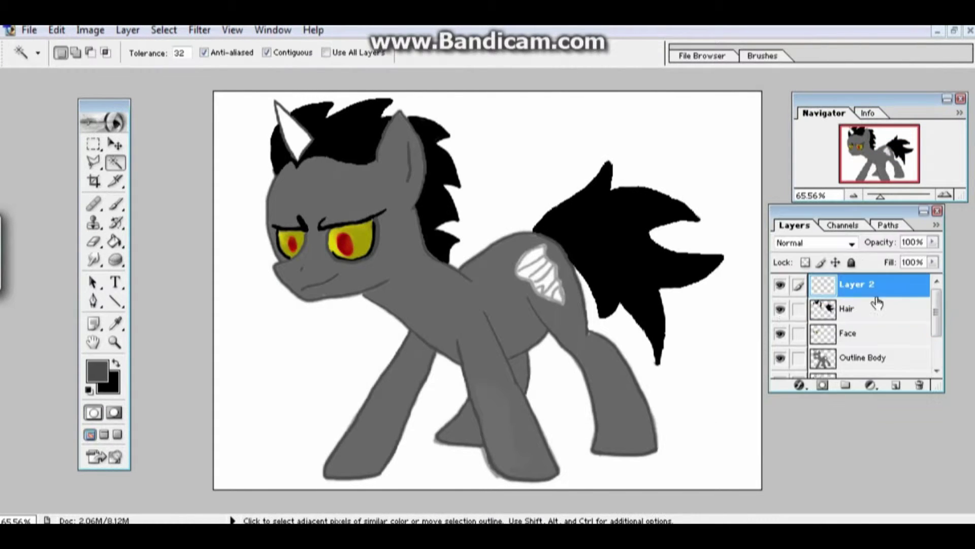
pyautogui.scroll(-1, 866, 318)
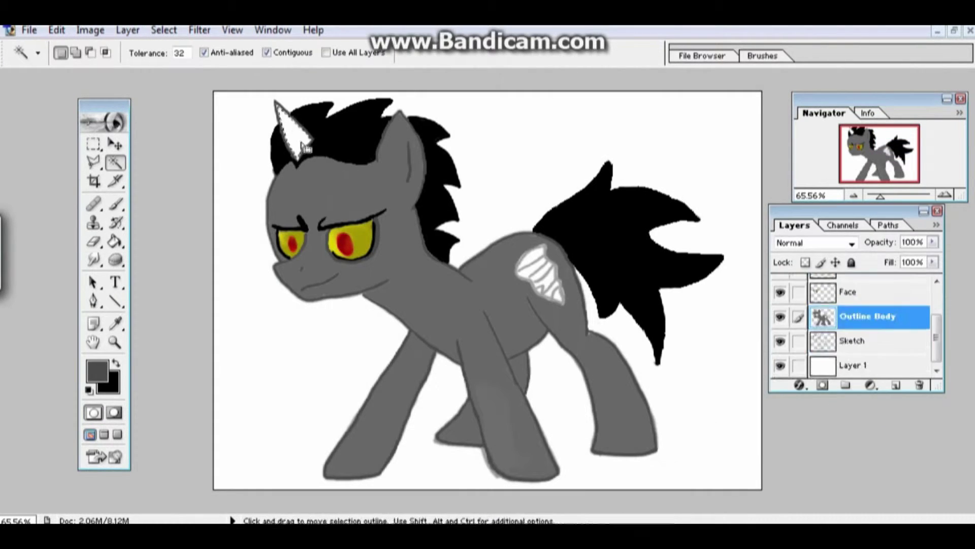
pyautogui.click(243, 208)
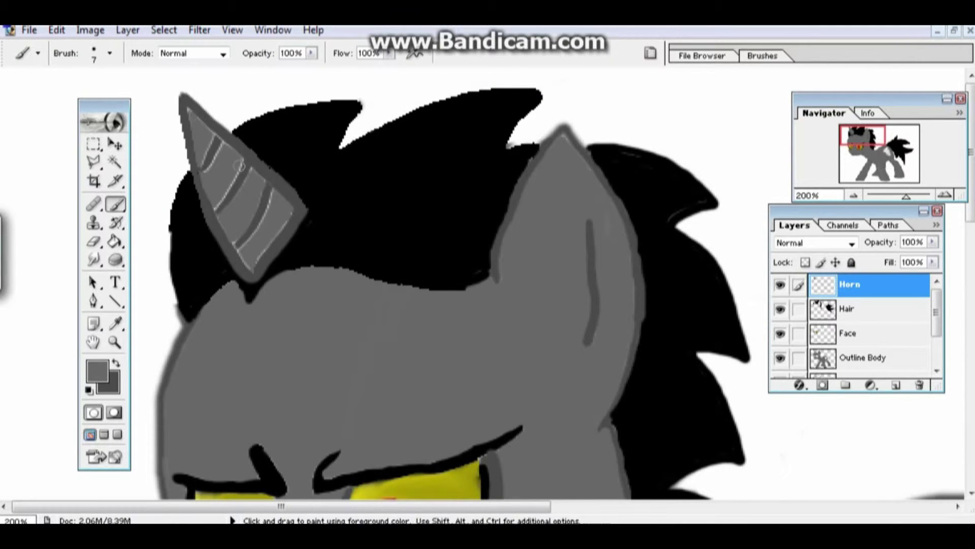
# Paint dark gray shading on the forehead beneath the mane with a 13 px brush and smudge it on the Outline Body layer.
pyautogui.hotkey('ctrl', '+')
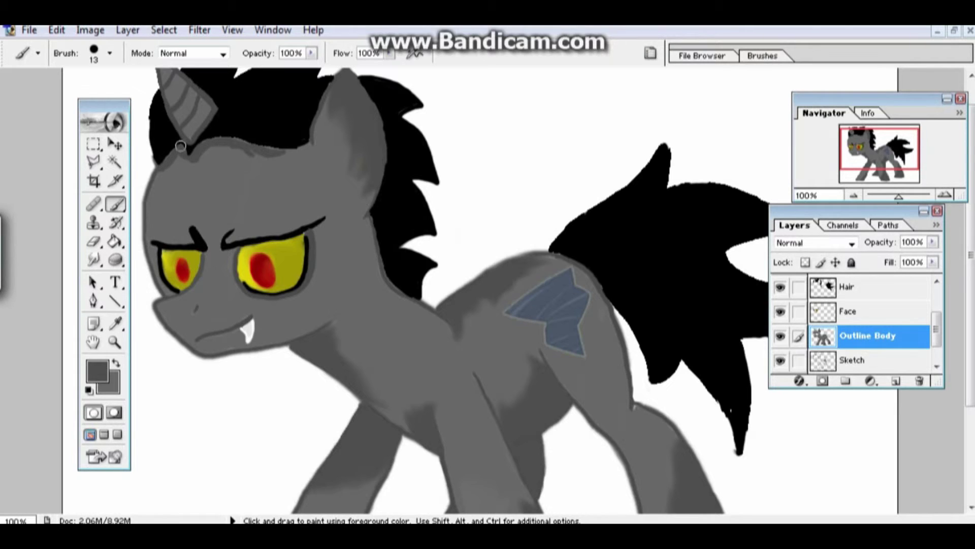
pyautogui.press('r')
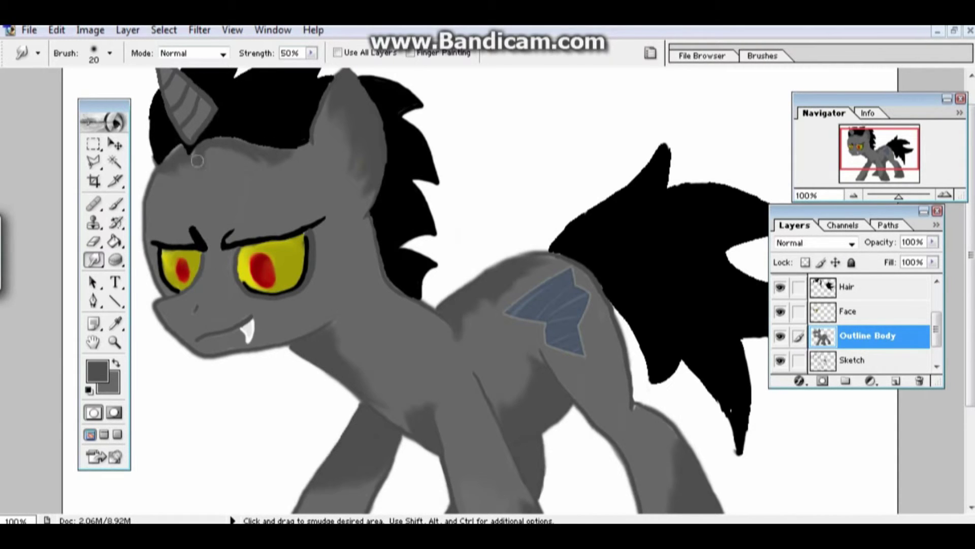
pyautogui.press('z')
pyautogui.hotkey('ctrl', '0')
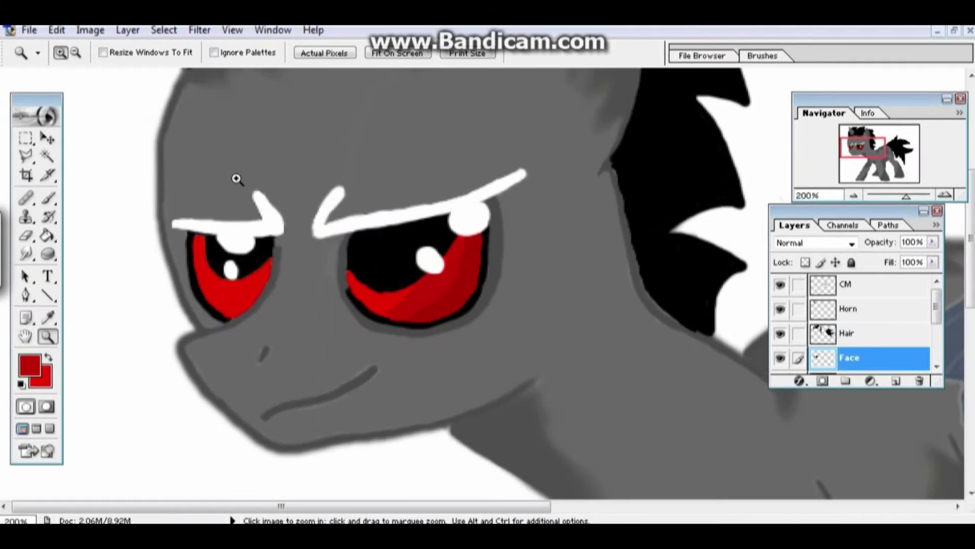
# Shade the lower irises darker red with a 5 px brush on the Face layer and set the foreground color to dark gray.
pyautogui.press('b')
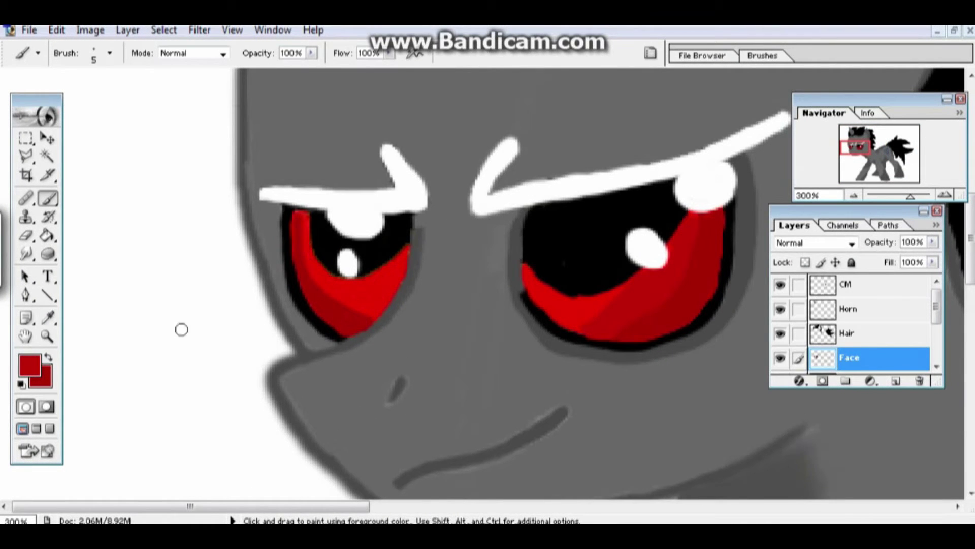
pyautogui.click(29, 365)
pyautogui.click(599, 204)
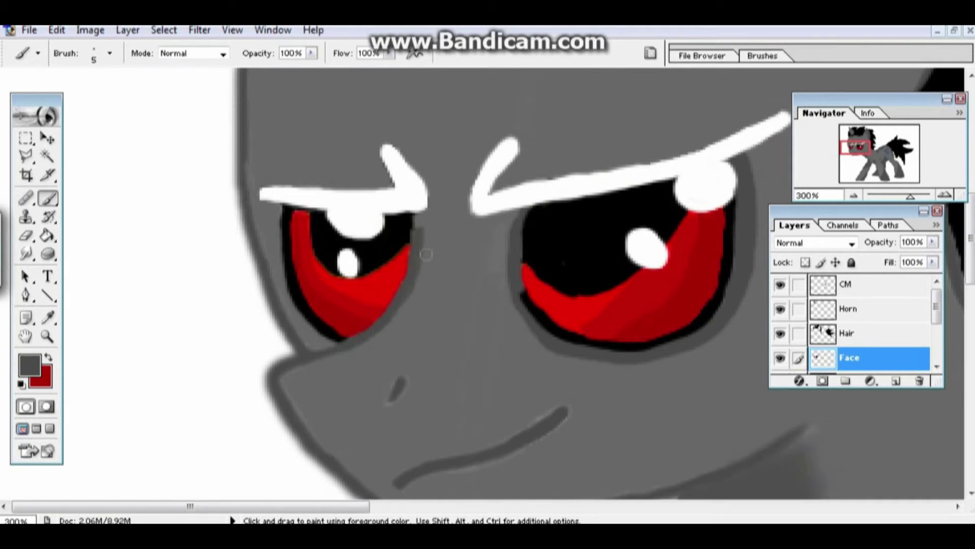
# Select the black tail area on the Hair layer and draw a jagged gray highlight contour inside it with a 5 px brush.
pyautogui.press('h')
pyautogui.hotkey('ctrl', '0')
pyautogui.hotkey('ctrl', 'alt', '0')
pyautogui.click(879, 341)
pyautogui.hotkey('ctrl', '+')
pyautogui.press('b')
pyautogui.press('w')
pyautogui.click(381, 239)
pyautogui.press('b')
pyautogui.moveTo(362, 169); pyautogui.dragTo(616, 376)
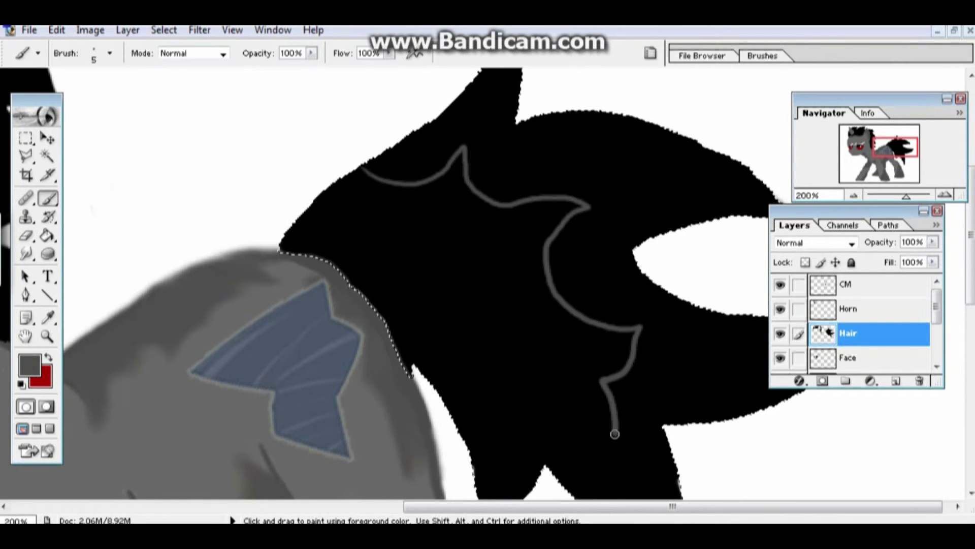
# Try filling the tail's highlight area with gray, smudging it into the black, and restore the default colors.
pyautogui.rightClick(493, 297)
pyautogui.moveTo(508, 285)
pyautogui.mouseDown()
pyautogui.moveTo(516, 356)
pyautogui.moveTo(348, 218)
pyautogui.moveTo(482, 352)
pyautogui.moveTo(475, 153)
pyautogui.moveTo(657, 330)
pyautogui.moveTo(499, 298)
pyautogui.moveTo(446, 126)
pyautogui.moveTo(446, 260)
pyautogui.moveTo(447, 228)
pyautogui.moveTo(356, 244)
pyautogui.moveTo(577, 214)
pyautogui.moveTo(405, 285)
pyautogui.moveTo(432, 153)
pyautogui.mouseUp()
pyautogui.press('r')
pyautogui.scroll(-3, 499, 298)
pyautogui.press('d')
pyautogui.hotkey('ctrl', '0')
pyautogui.press('w')
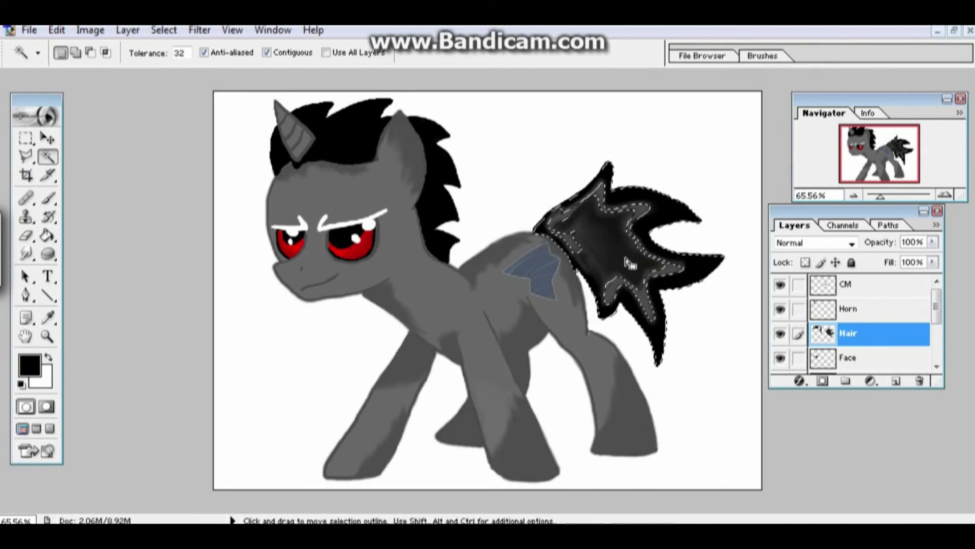
# Remove the tail's gray highlight so it is plain black again, and clear the selection.
pyautogui.press('b')
pyautogui.moveTo(562, 213); pyautogui.dragTo(656, 305)
pyautogui.press('w')
pyautogui.click(625, 240)
pyautogui.hotkey('ctrl', 'd')
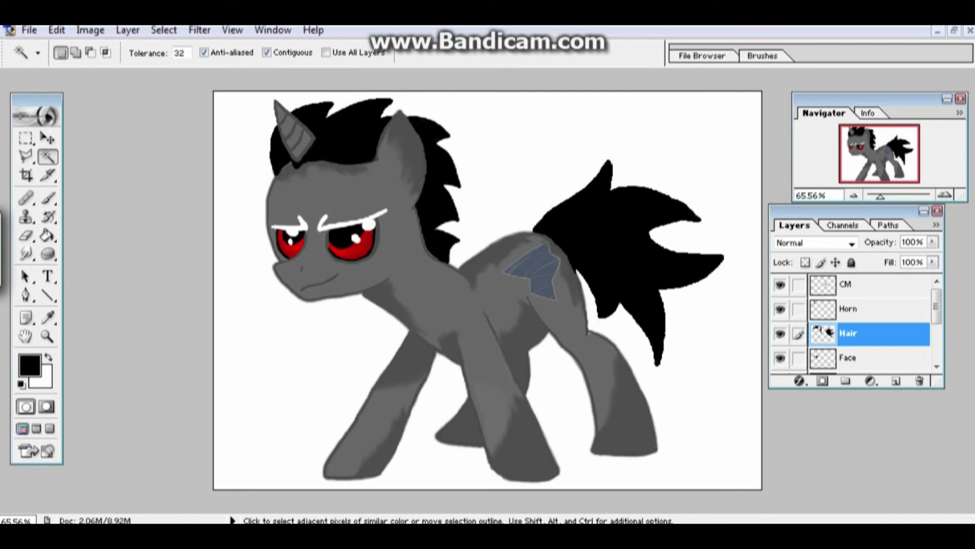
# Shade the white eyebrow above the larger eye with light gray B9B8B8 on the Face layer.
pyautogui.keyDown('ctrl'); pyautogui.click(377, 219); pyautogui.keyUp('ctrl')
pyautogui.click(864, 357)
pyautogui.press('i')
pyautogui.click(30, 364)
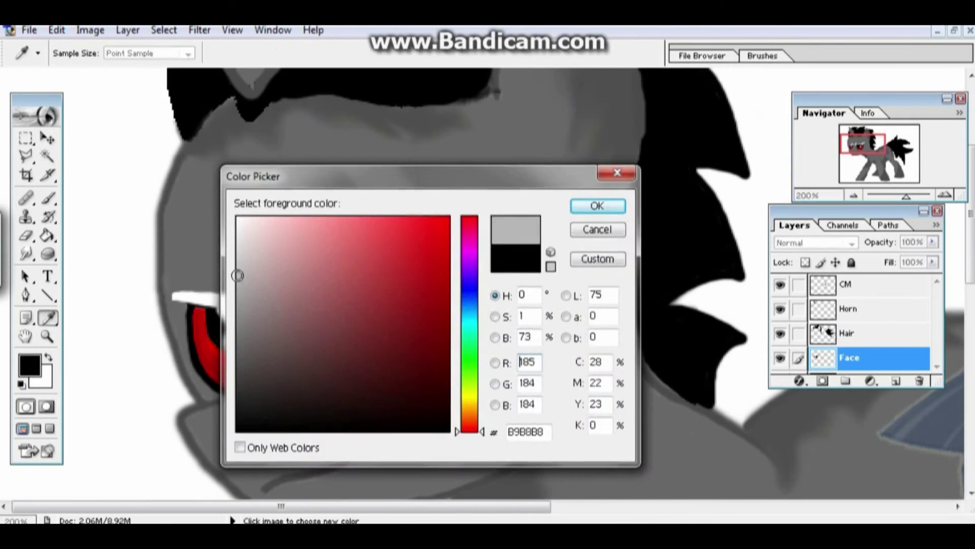
pyautogui.click(597, 205)
pyautogui.press('b')
pyautogui.rightClick(354, 316)
pyautogui.moveTo(354, 316); pyautogui.dragTo(351, 316)
pyautogui.press('Return')
pyautogui.moveTo(316, 305); pyautogui.dragTo(456, 275)
# Blend the light gray shading along both white eyebrows with a 42 px Smudge brush at 50% strength.
pyautogui.press('r')
pyautogui.moveTo(320, 300); pyautogui.dragTo(468, 272)
pyautogui.moveTo(175, 297); pyautogui.dragTo(266, 278)
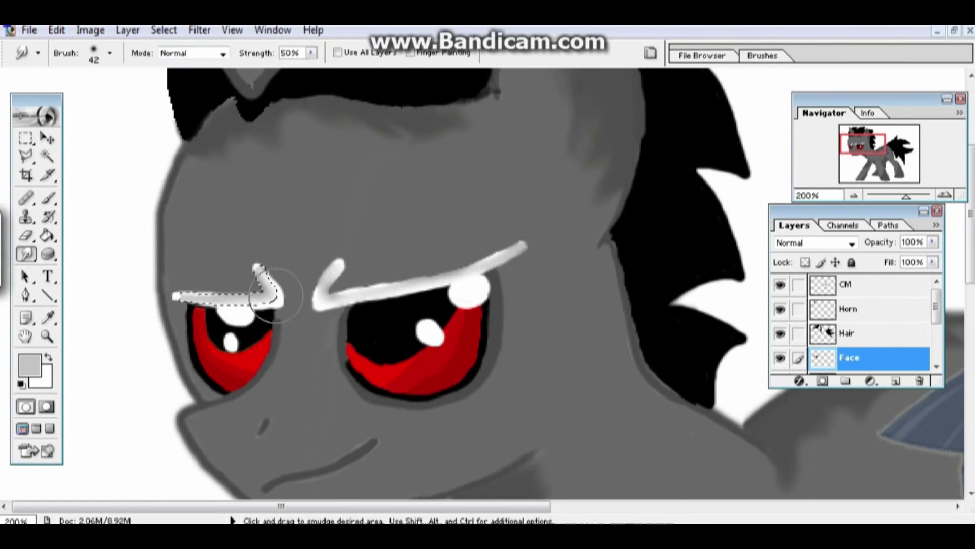
pyautogui.press('w')
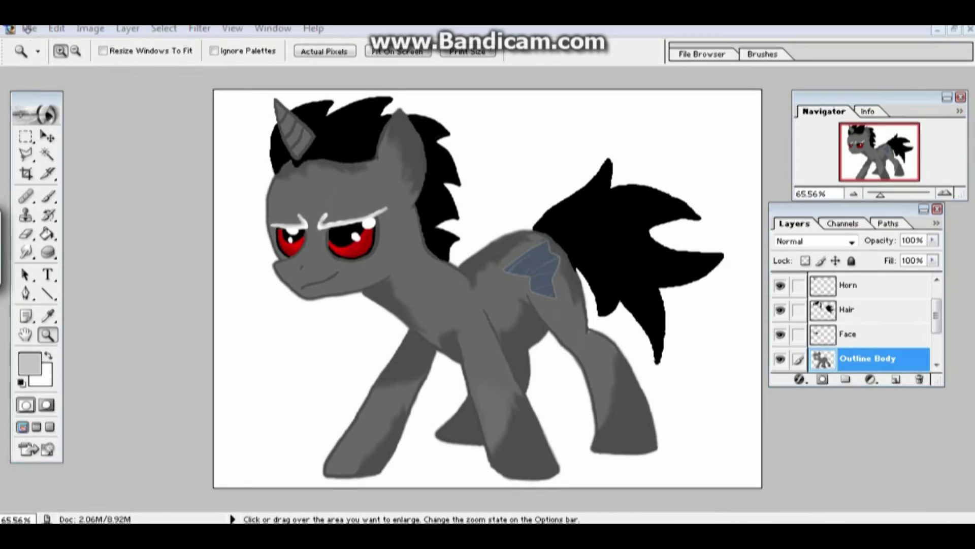